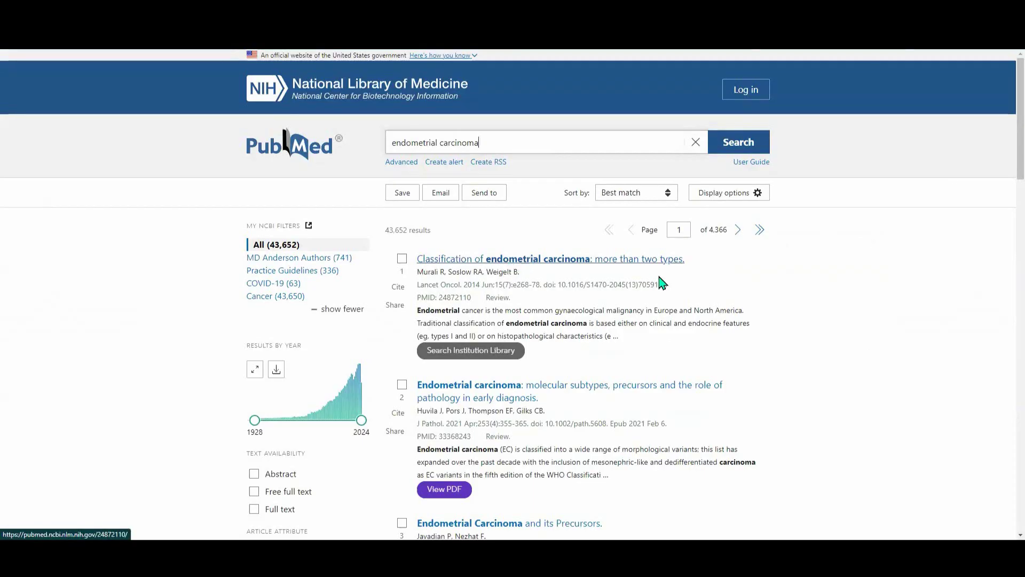
Tick the first three 'endometrial carcinoma' results, leaving 3 of 43,652 selected.
{"action": "scroll", "coordinate": [889, 249], "scroll_direction": "down", "scroll_amount": 1}
{"action": "scroll", "coordinate": [889, 249], "scroll_direction": "down", "scroll_amount": 2}
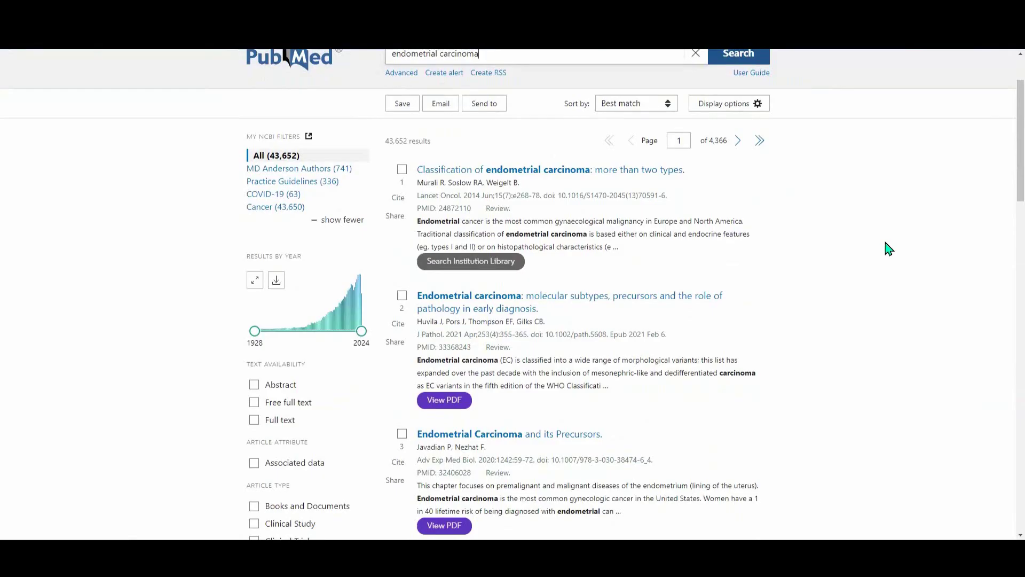
{"action": "left_click", "coordinate": [401, 169]}
{"action": "left_click", "coordinate": [401, 296]}
{"action": "left_click", "coordinate": [402, 439]}
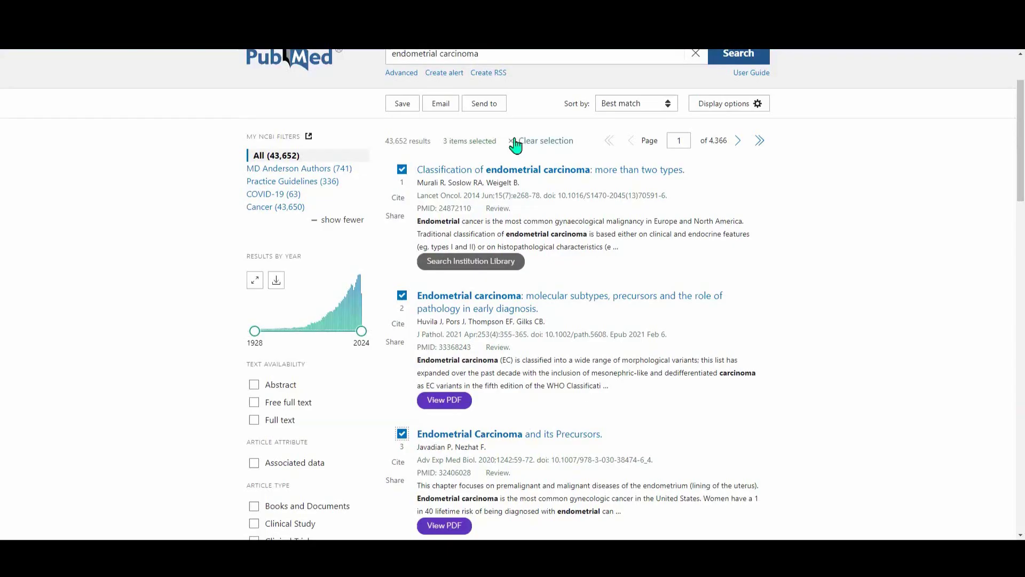
Export the three marked PubMed results as a citation-manager file.
{"action": "left_click", "coordinate": [497, 109]}
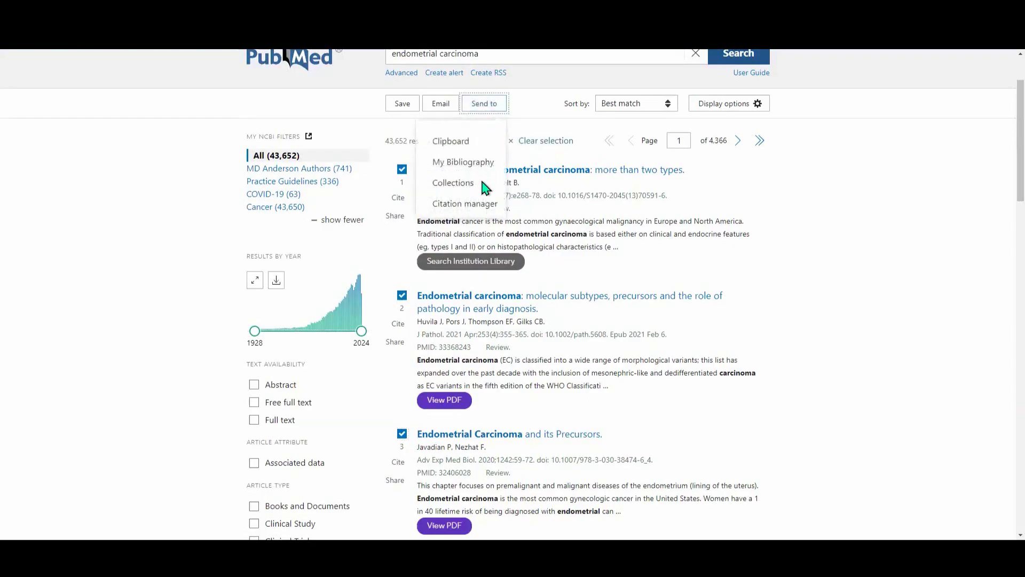
{"action": "left_click", "coordinate": [483, 205]}
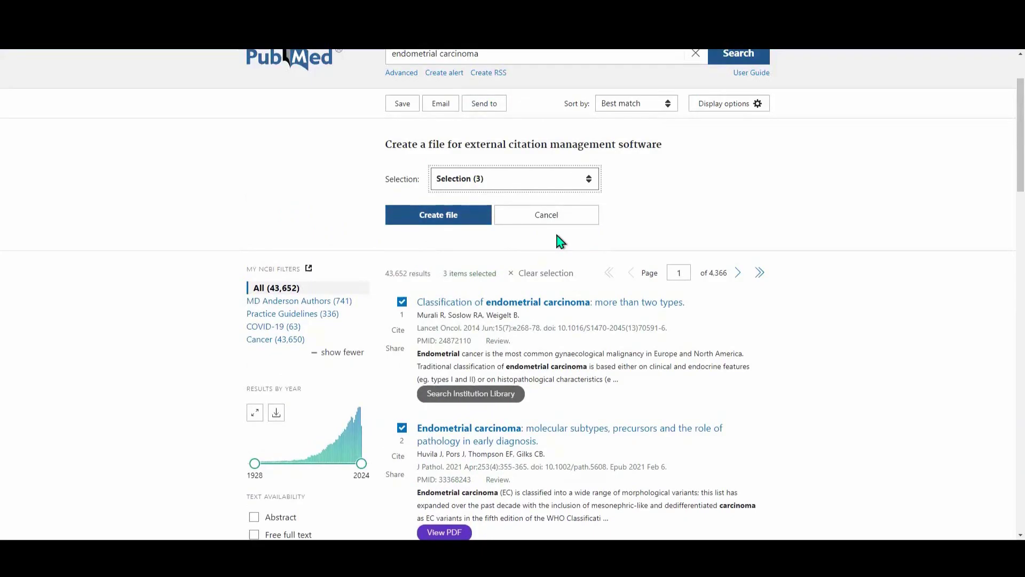
{"action": "left_click", "coordinate": [462, 226]}
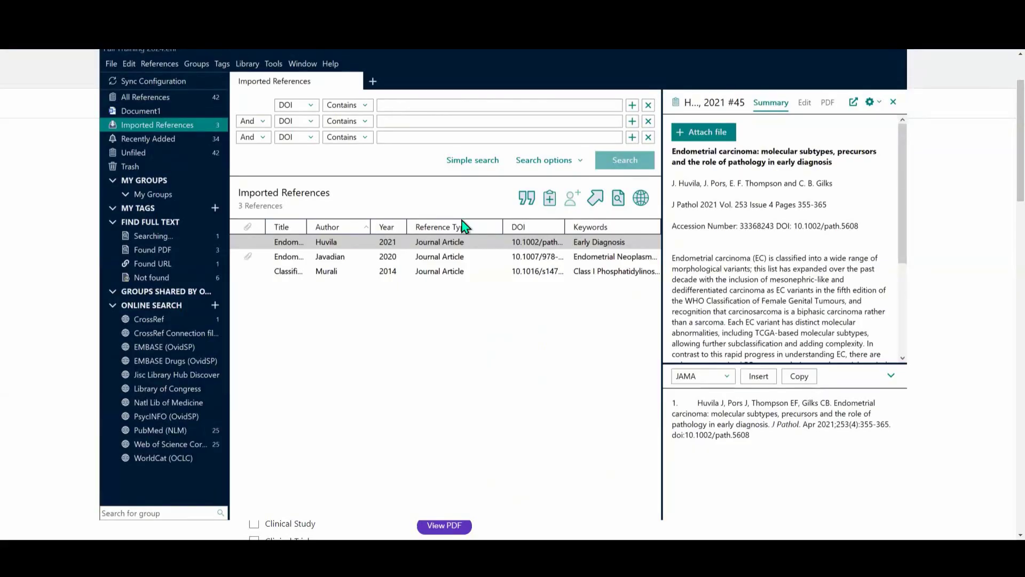
Review the imported Murali 2014, Javadian 2020 and Huvila 2021 references in EndNote.
{"action": "left_click", "coordinate": [442, 271]}
{"action": "left_click", "coordinate": [439, 257]}
{"action": "left_click", "coordinate": [444, 246]}
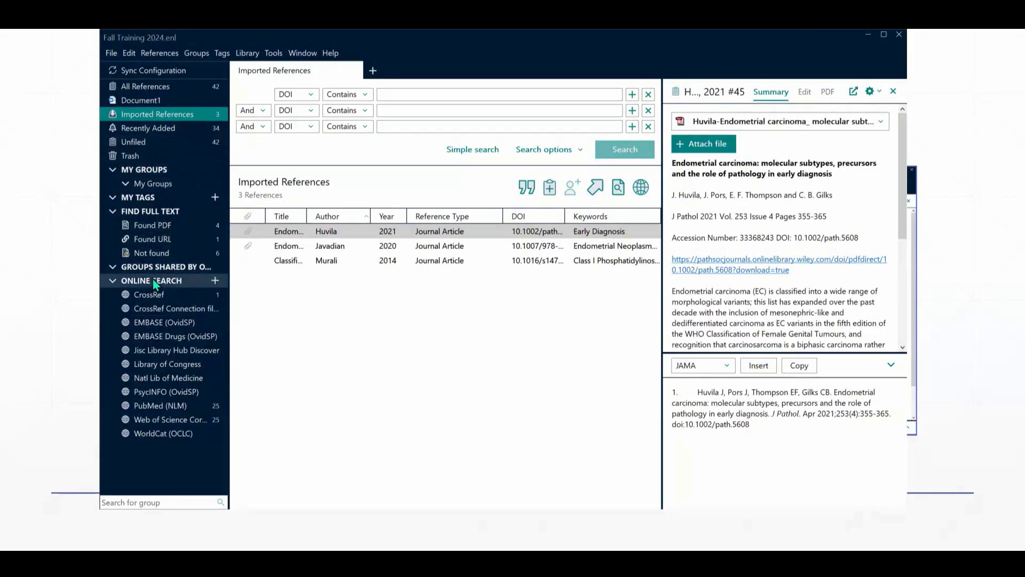
Collapse and re-expand the ONLINE SEARCH group in the Fall Training 2024 sidebar.
{"action": "left_click", "coordinate": [113, 280]}
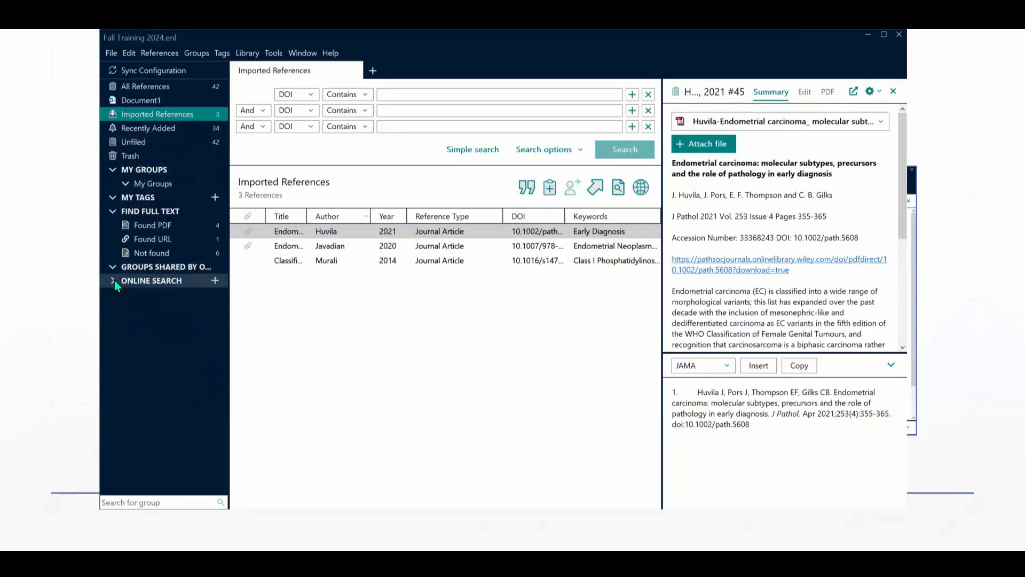
{"action": "left_click", "coordinate": [113, 280]}
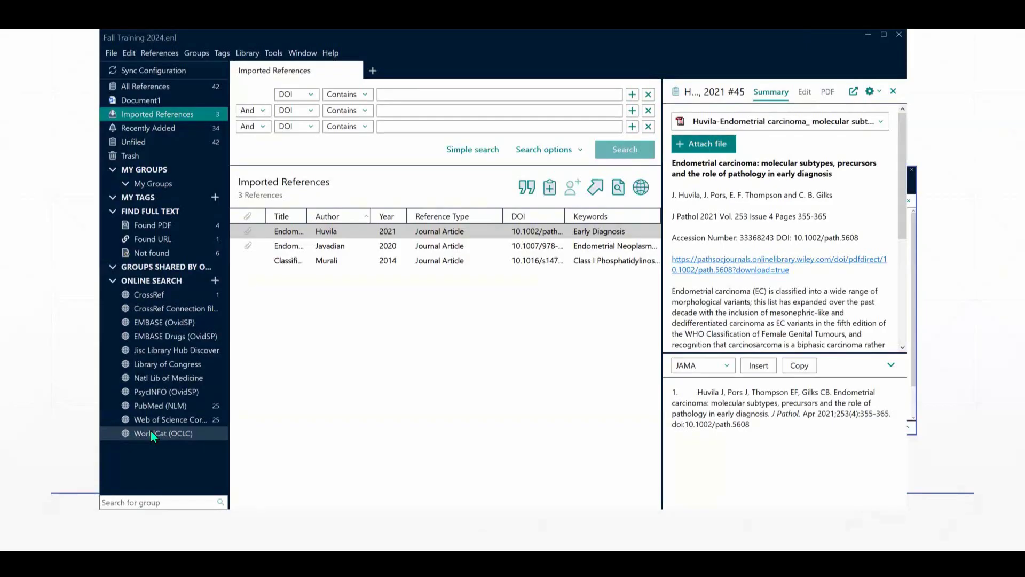
Filter the connections for 'medline' and add MEDLINE (Clarivate) as an online search source.
{"action": "left_click", "coordinate": [215, 282]}
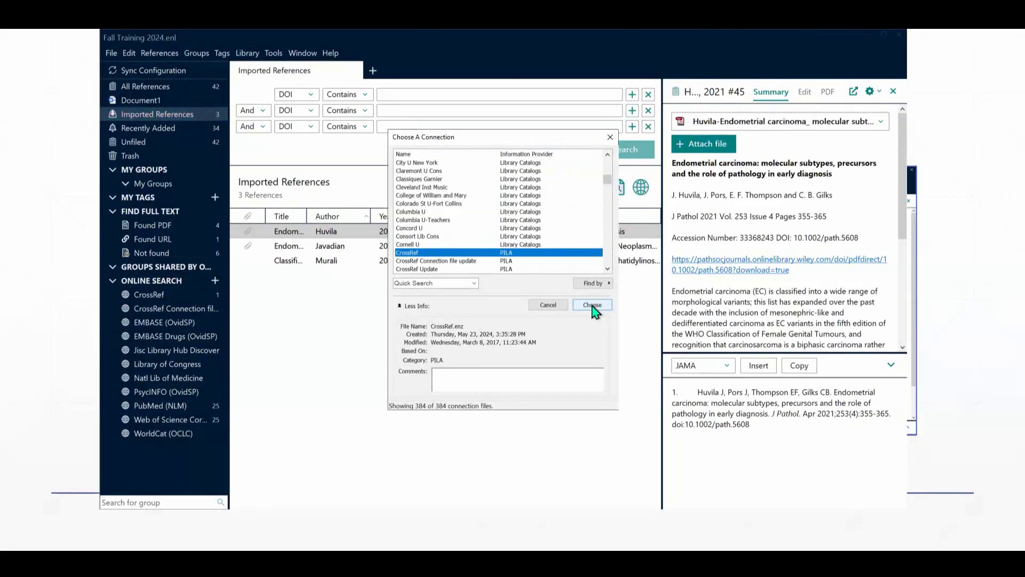
{"action": "scroll", "coordinate": [574, 213], "scroll_direction": "up", "scroll_amount": 4}
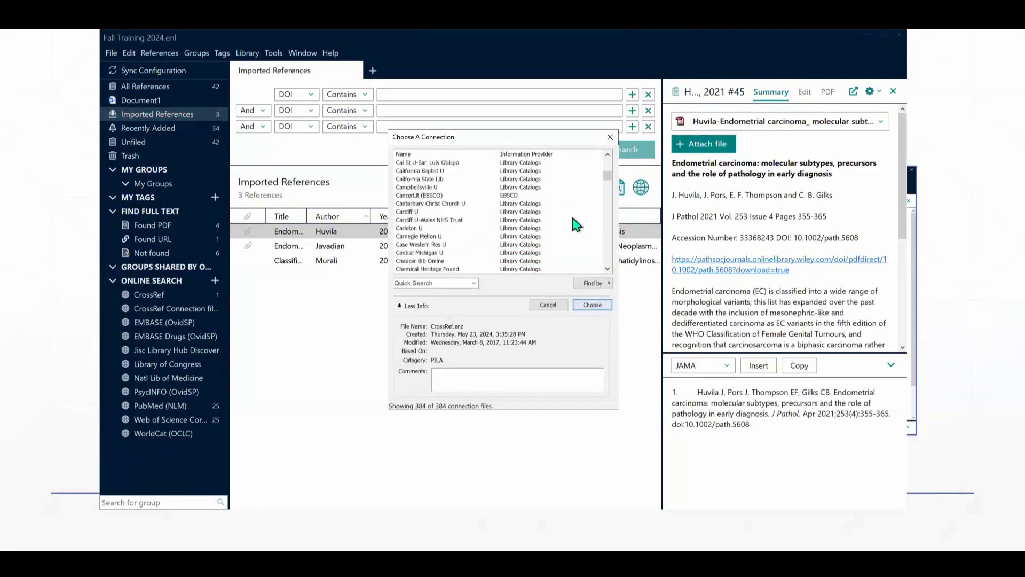
{"action": "scroll", "coordinate": [574, 208], "scroll_direction": "up", "scroll_amount": 8}
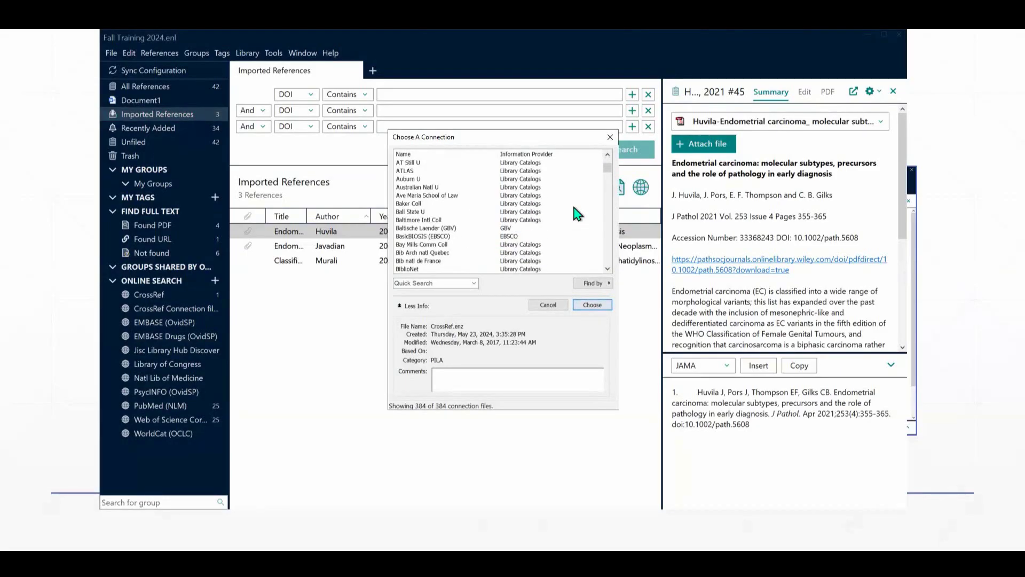
{"action": "left_click", "coordinate": [449, 284]}
{"action": "type", "text": "medline"}
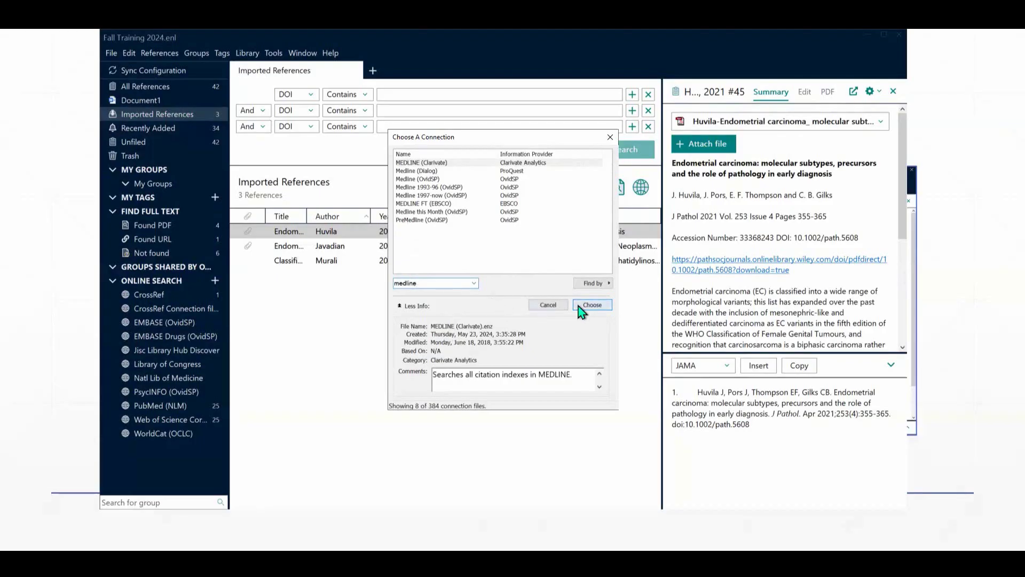
{"action": "left_click", "coordinate": [592, 305]}
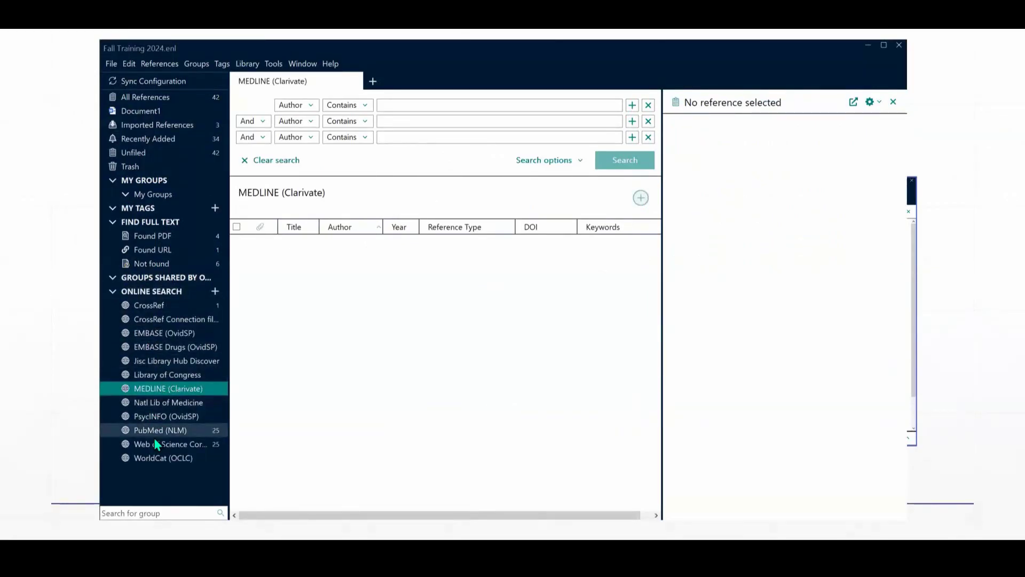
Open the PubMed (NLM) search showing the endometrial cancer and hysterectomy abstract query.
{"action": "left_click", "coordinate": [154, 433]}
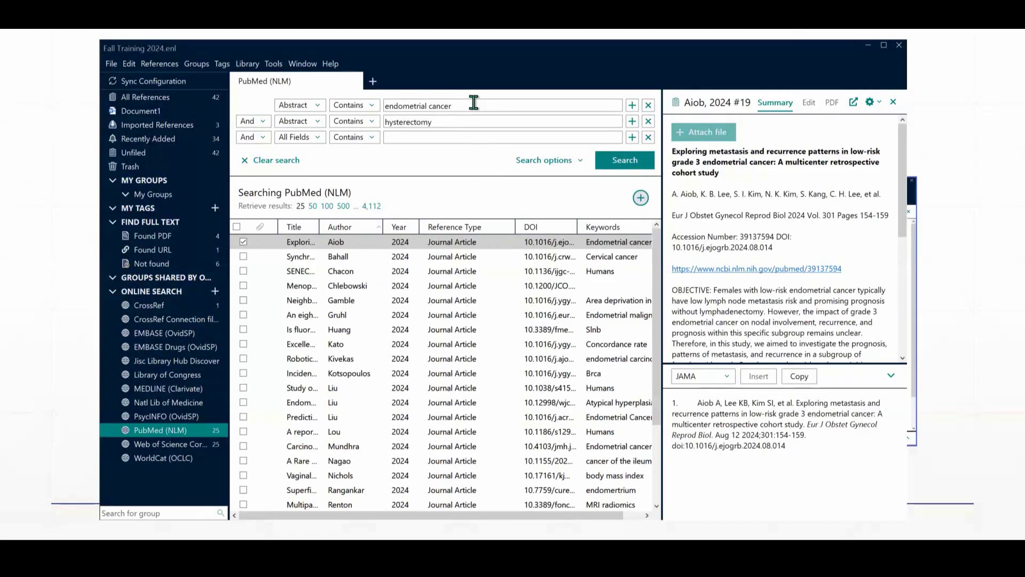
Set the first search row to Title and replace its term with 'breast cancer'.
{"action": "left_click", "coordinate": [319, 111]}
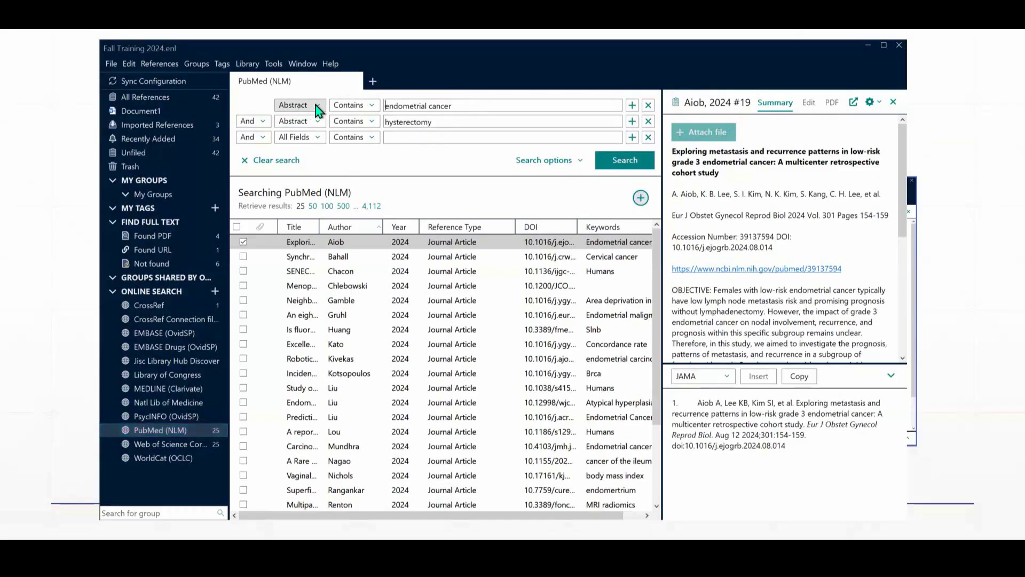
{"action": "left_click", "coordinate": [319, 105]}
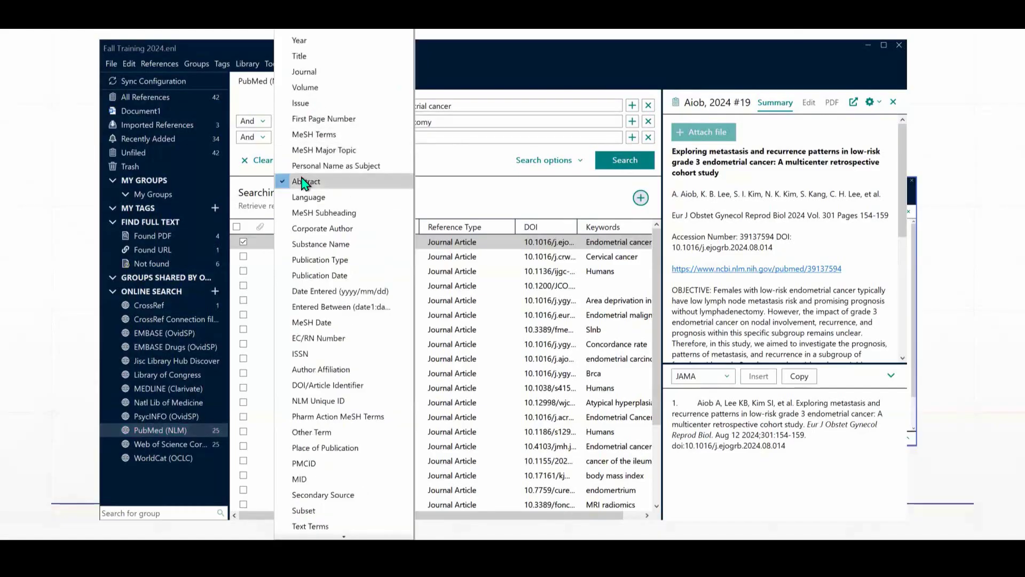
{"action": "left_click", "coordinate": [300, 60]}
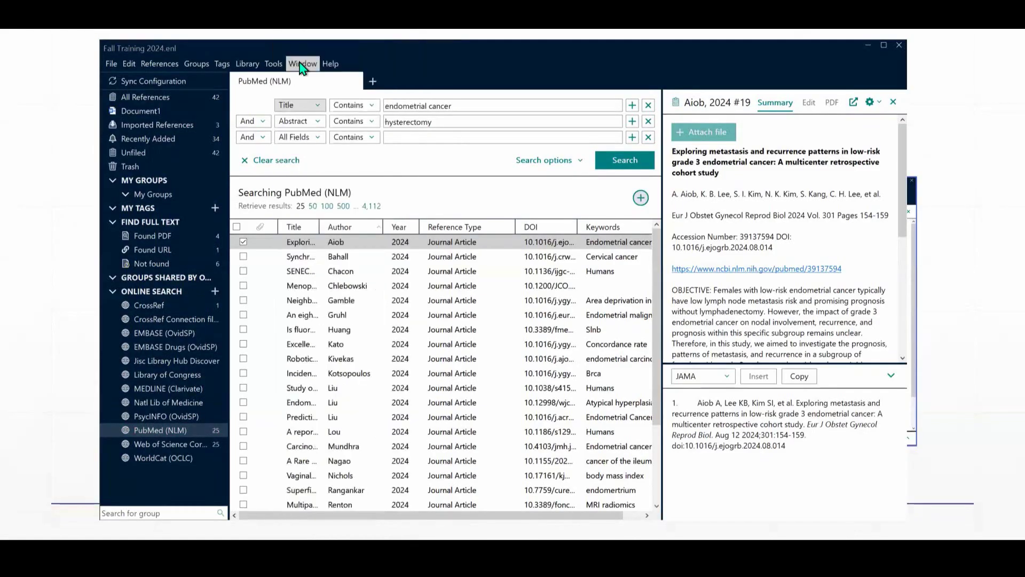
{"action": "left_click", "coordinate": [464, 106]}
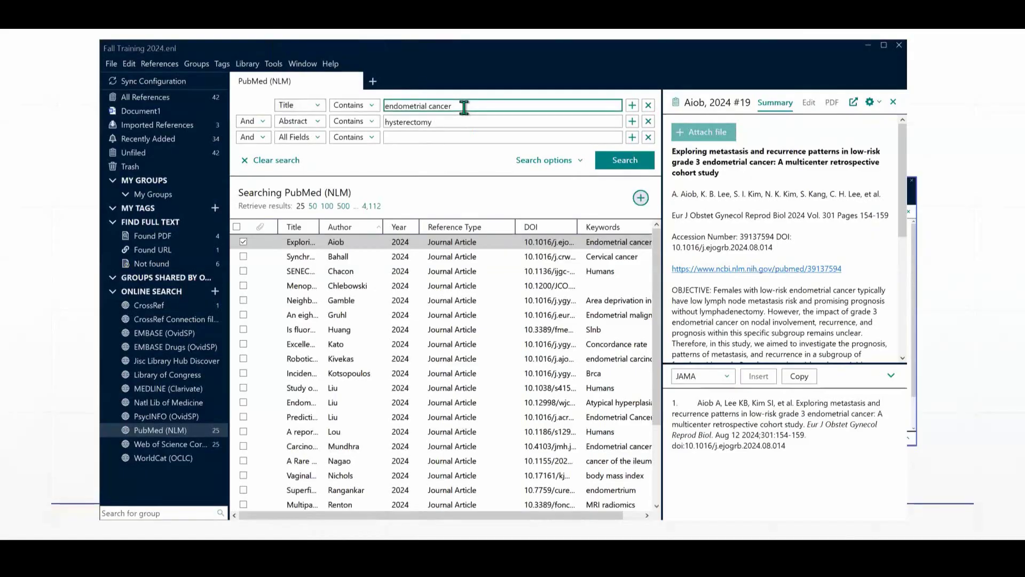
{"action": "left_click_drag", "start_coordinate": [464, 107], "coordinate": [334, 127]}
{"action": "key", "text": "BackSpace"}
{"action": "type", "text": "breast cancer"}
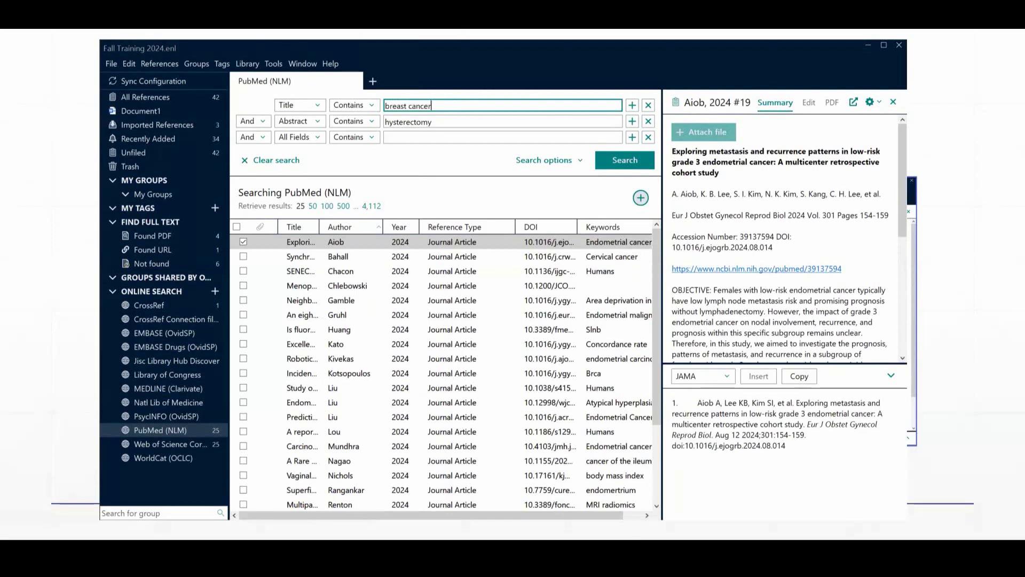
Set the second row to Title and replace 'hysterectomy' with 'keytruda'.
{"action": "left_click", "coordinate": [323, 127]}
{"action": "left_click", "coordinate": [305, 64]}
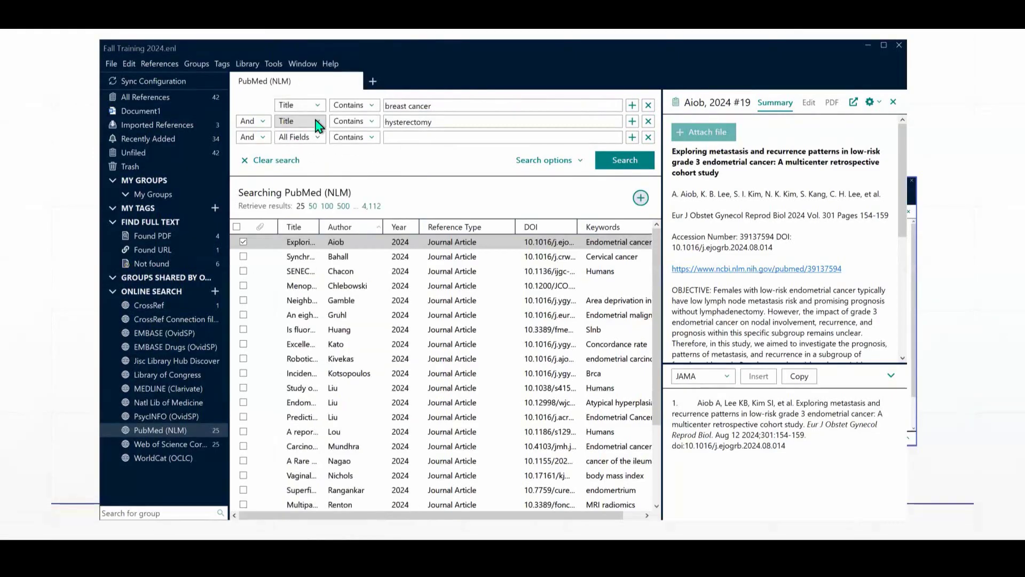
{"action": "left_click", "coordinate": [318, 126]}
{"action": "left_click", "coordinate": [306, 64]}
{"action": "double_click", "coordinate": [416, 122]}
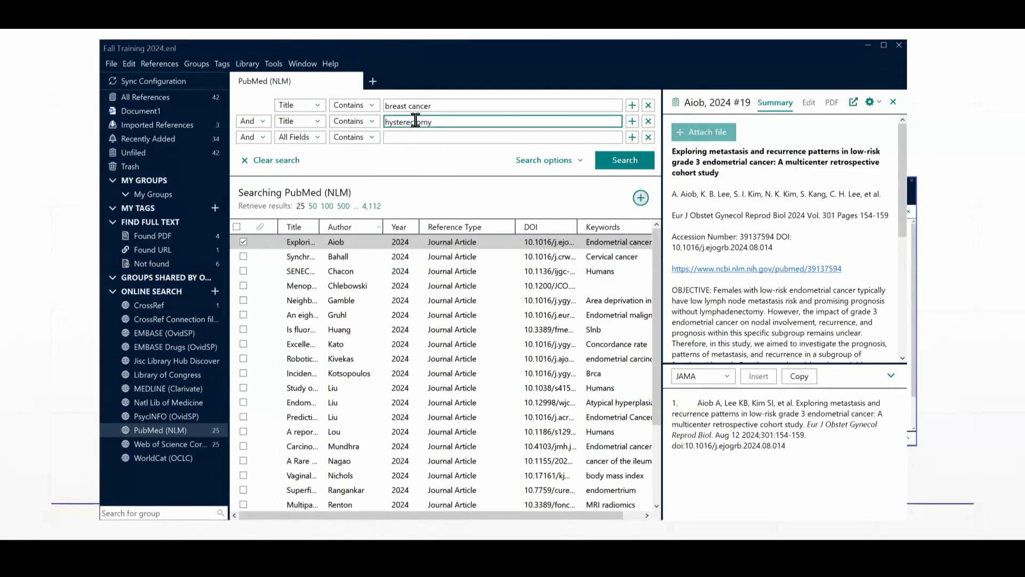
{"action": "key", "text": "BackSpace"}
{"action": "type", "text": "keytruda"}
Run the PubMed title search and show the 2023 Pembrolizumab (Keytruda) reimbursement review's details.
{"action": "left_click", "coordinate": [609, 159]}
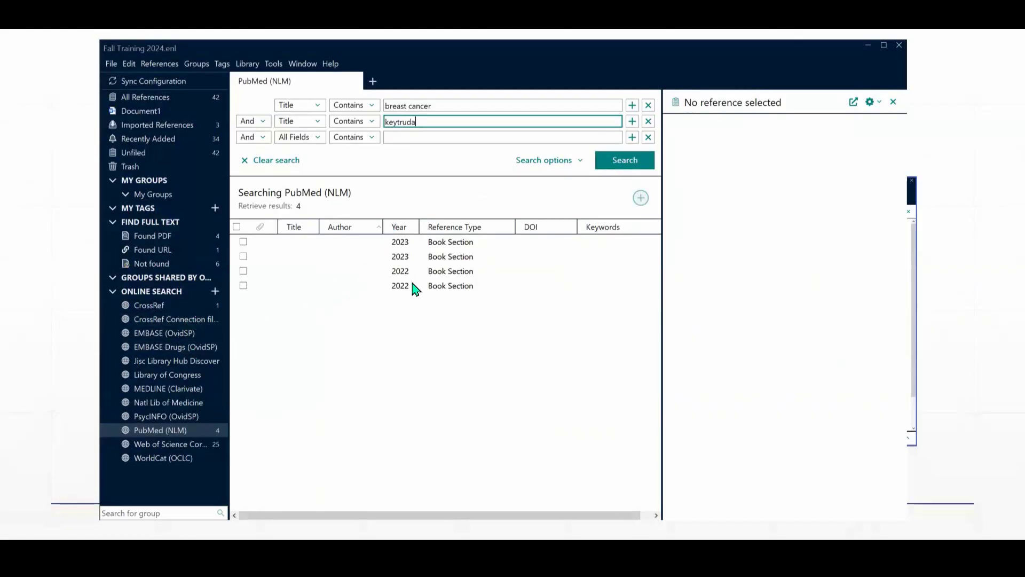
{"action": "left_click", "coordinate": [416, 245]}
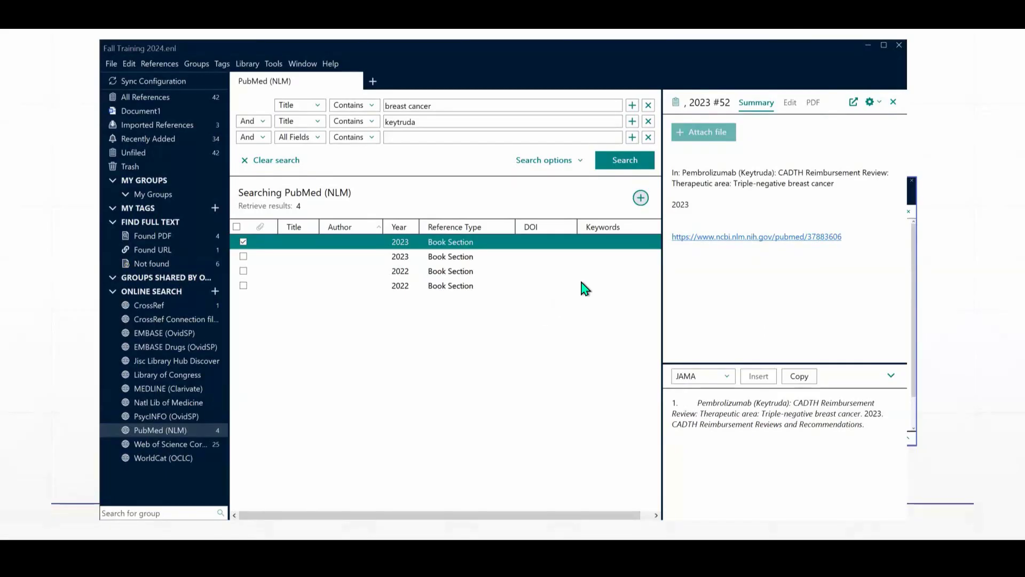
Add the Keytruda review to the library, check Recently Added and All References, then open Web of Science Core Collection.
{"action": "left_click", "coordinate": [641, 200]}
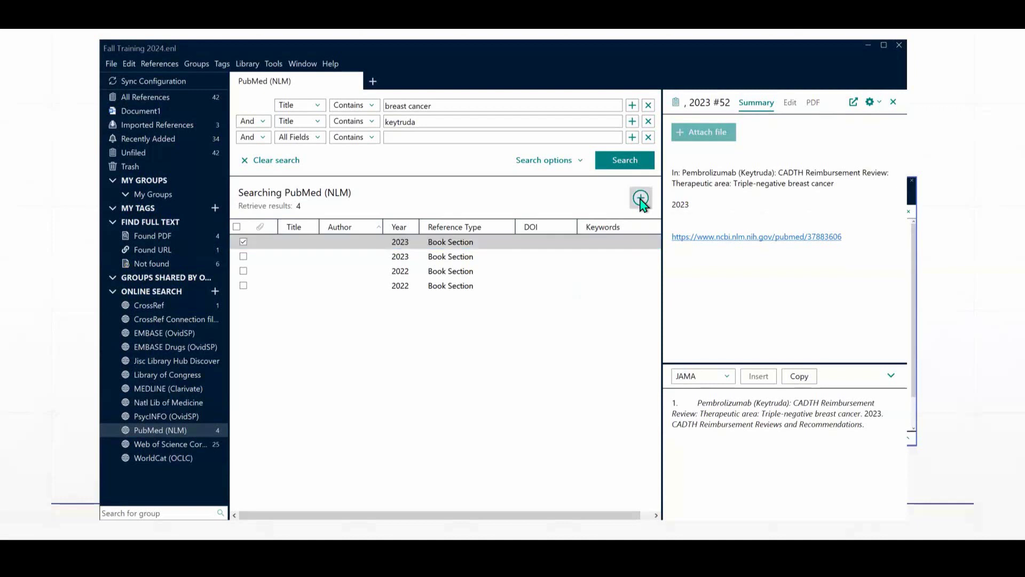
{"action": "left_click", "coordinate": [181, 138]}
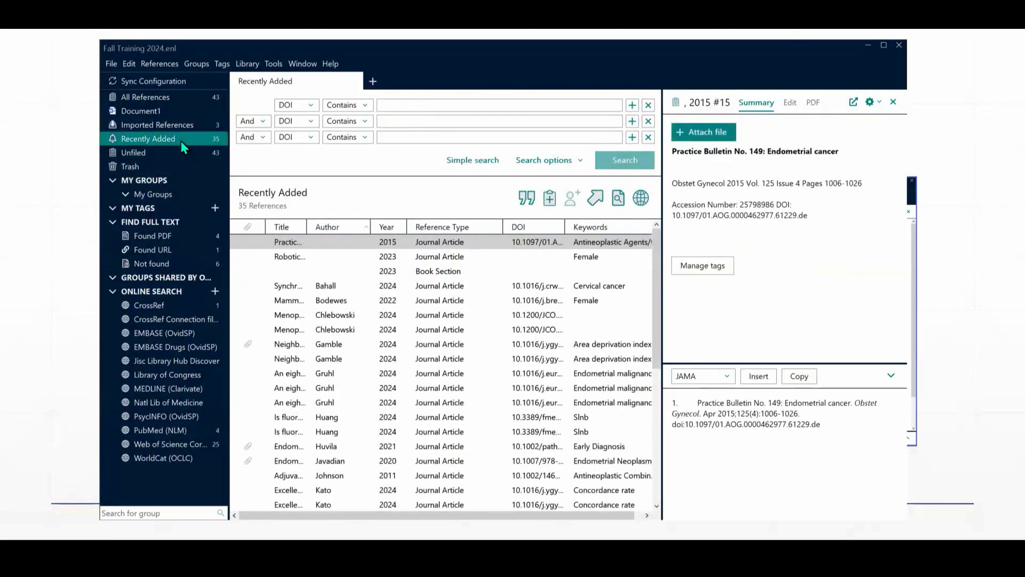
{"action": "left_click", "coordinate": [164, 96]}
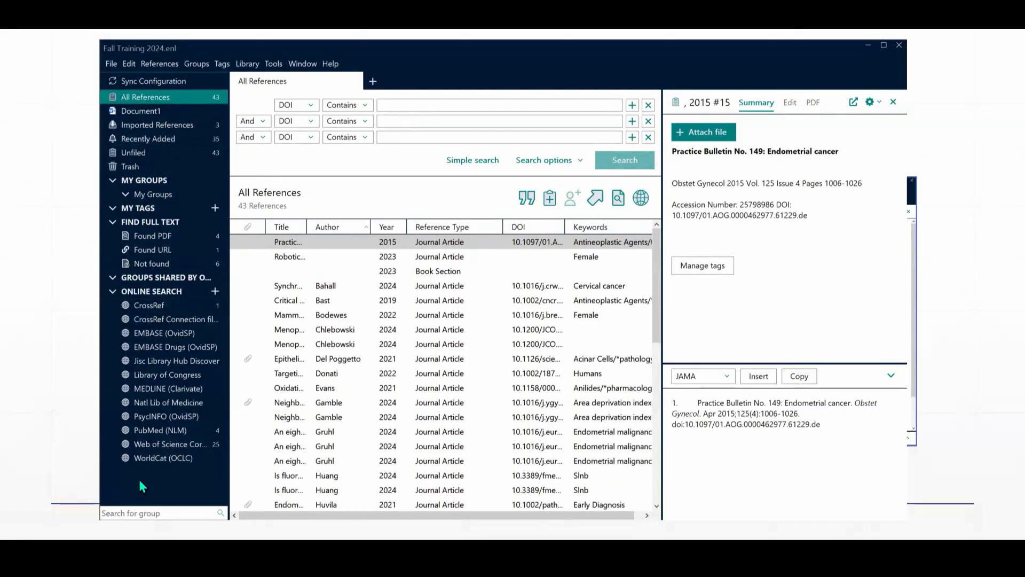
{"action": "left_click", "coordinate": [141, 446]}
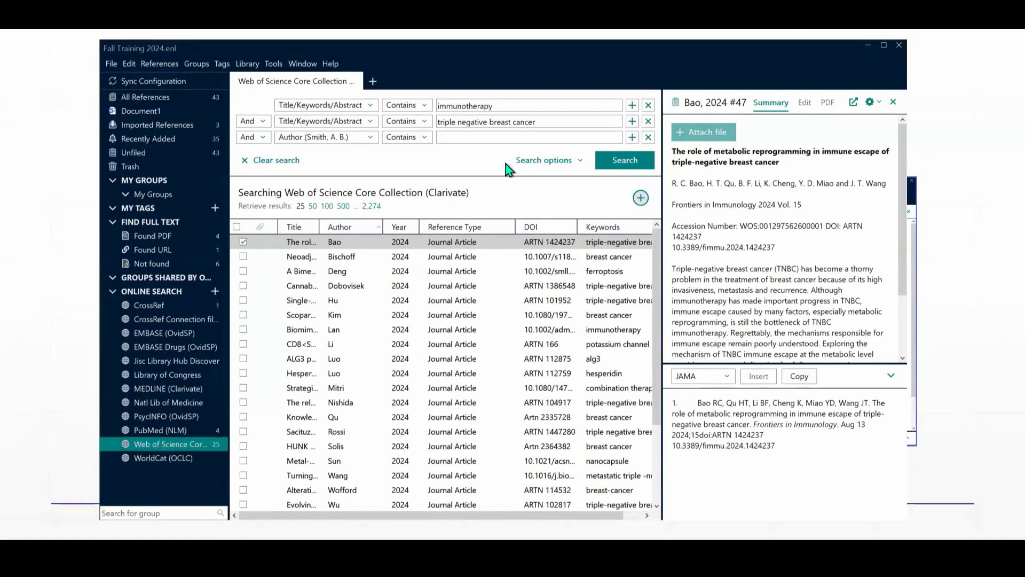
Clear the old query and search Title/Keywords/Abstract for 'breast cancer' and 'keytruda', getting 11 articles.
{"action": "left_click", "coordinate": [271, 163]}
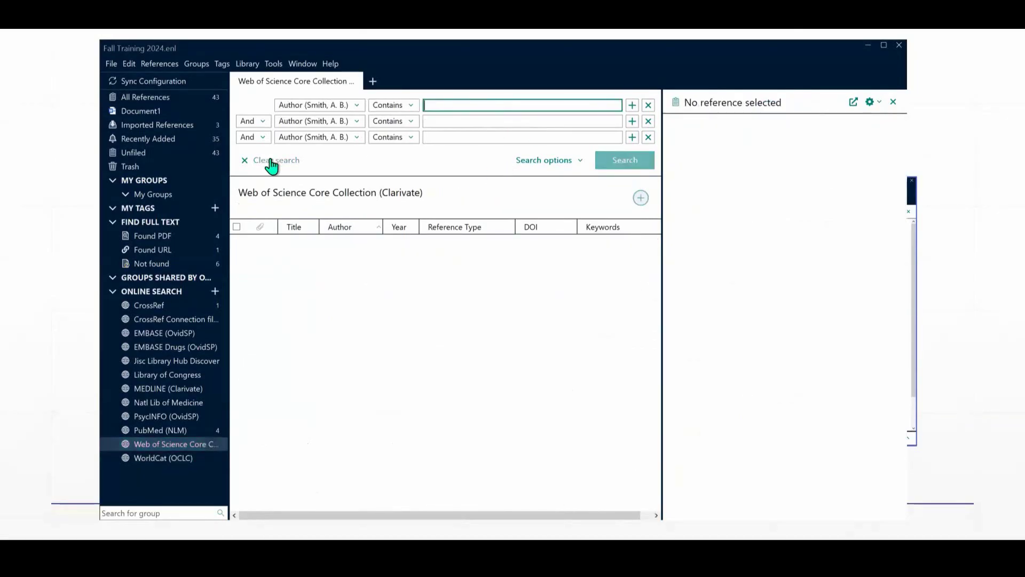
{"action": "left_click", "coordinate": [356, 107]}
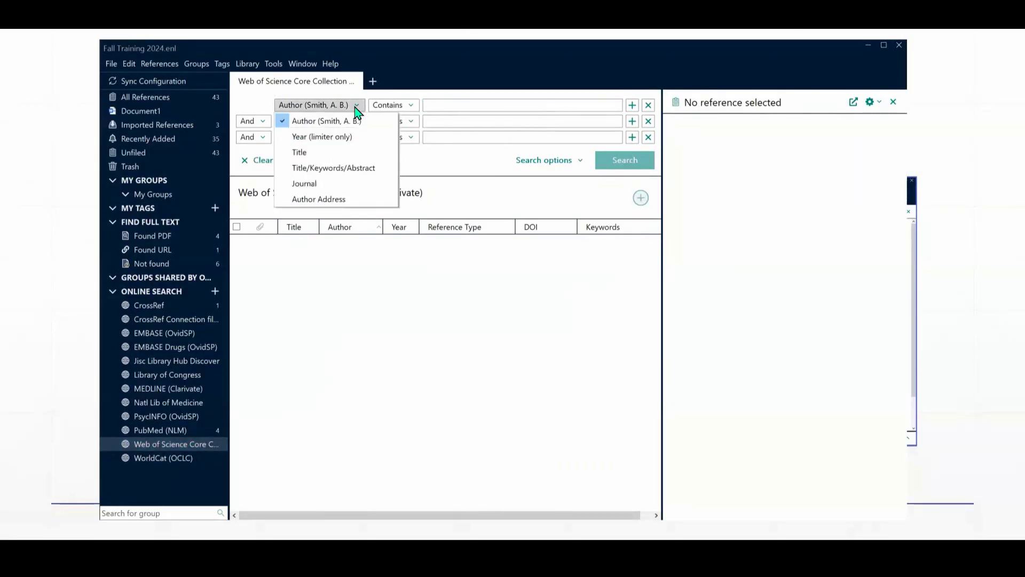
{"action": "left_click", "coordinate": [325, 172]}
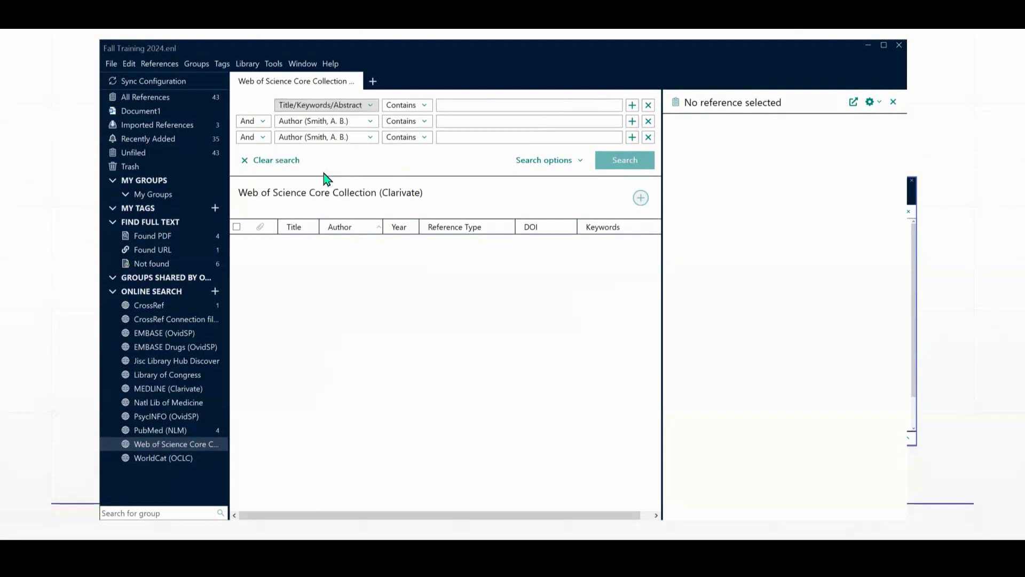
{"action": "left_click", "coordinate": [469, 104]}
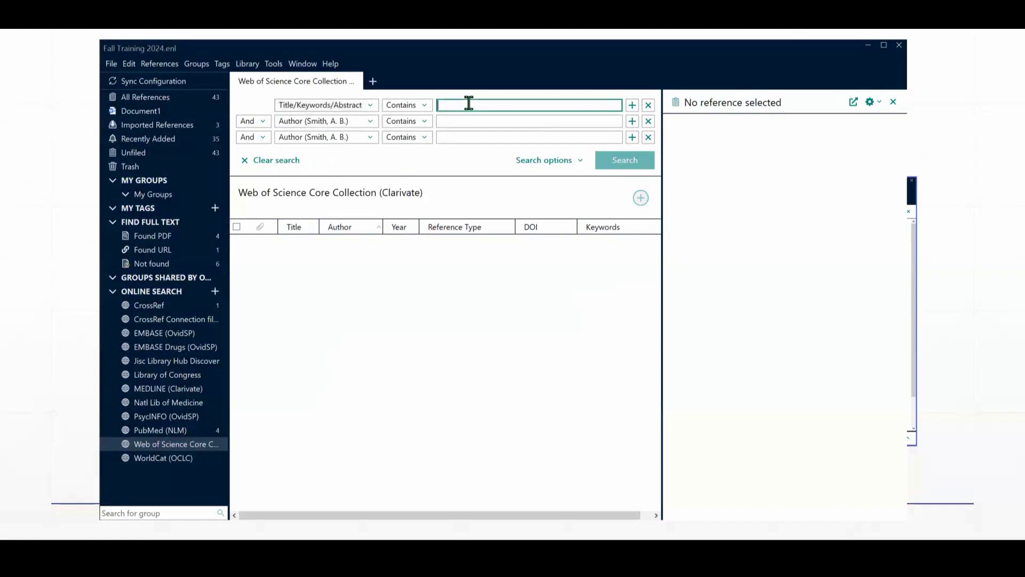
{"action": "type", "text": "breast "}
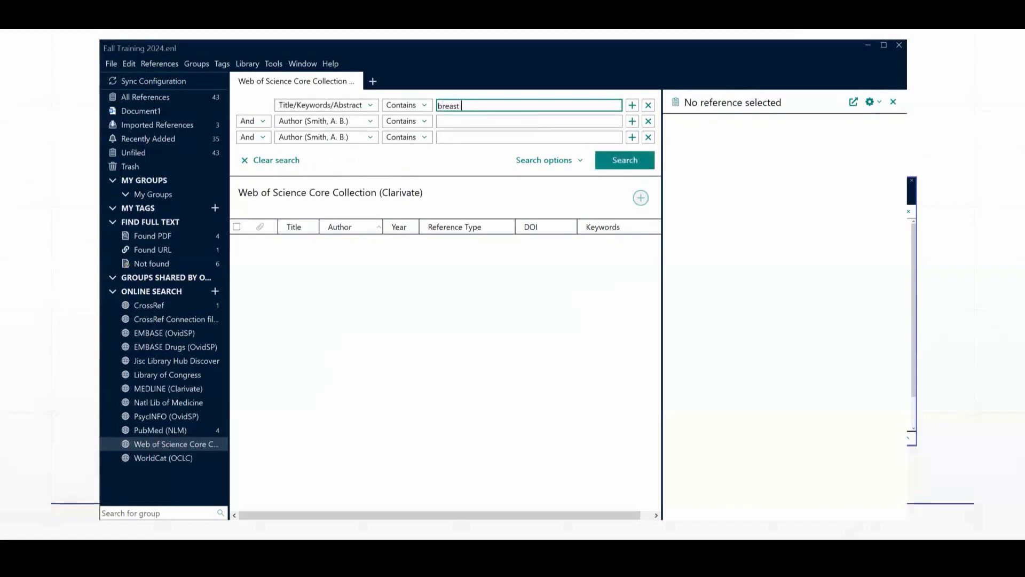
{"action": "type", "text": "cancer"}
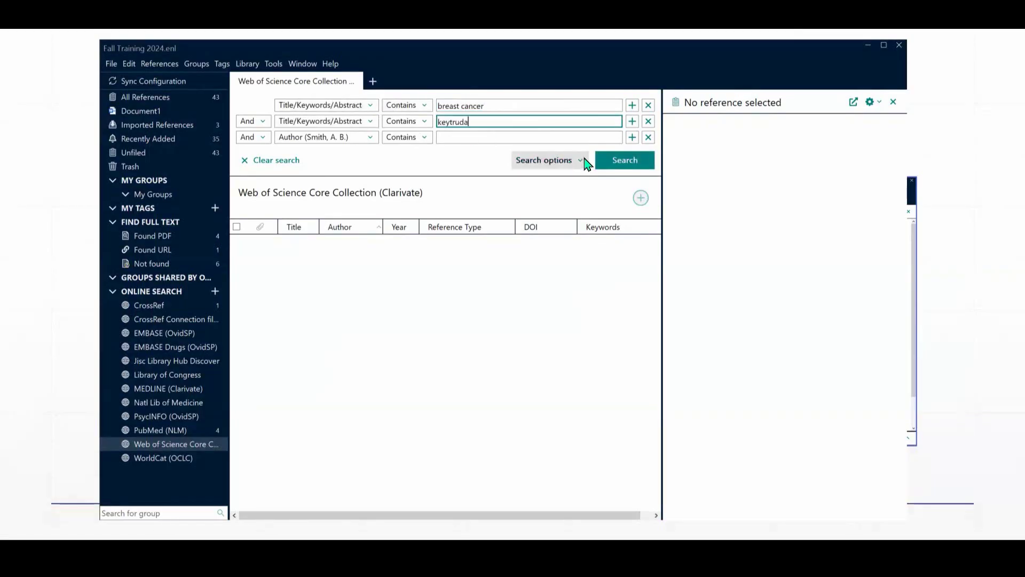
{"action": "left_click", "coordinate": [622, 160]}
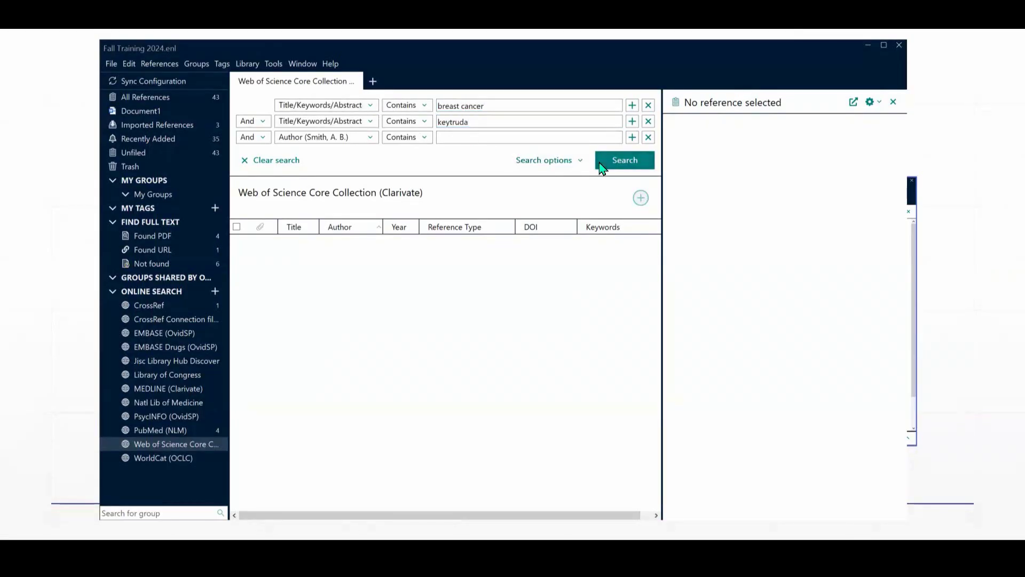
{"action": "left_click", "coordinate": [599, 162]}
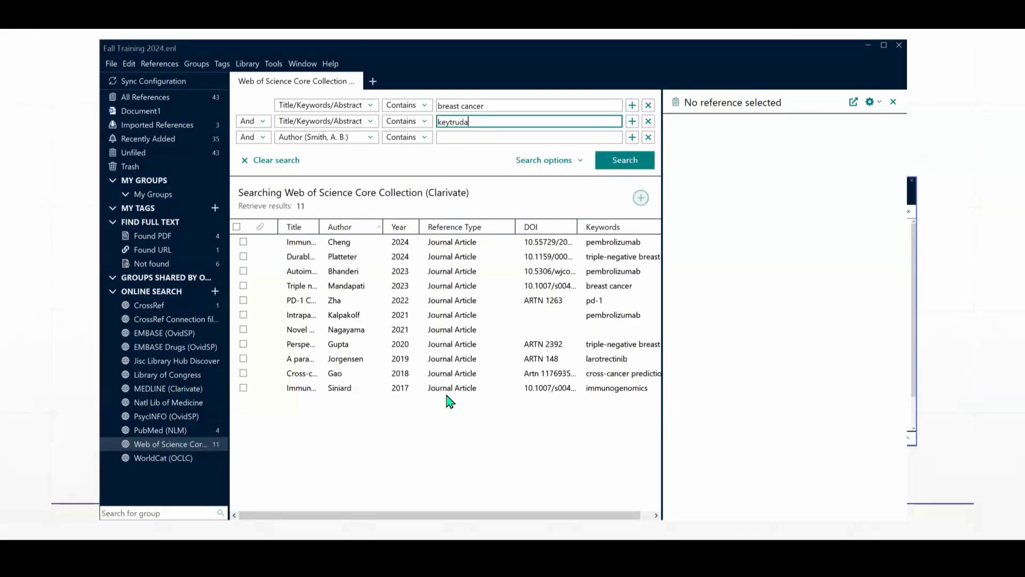
Tick the Cheng 2024, Platteter 2024, autoimmune diabetes and triple-negative breast cancer results and add them.
{"action": "left_click", "coordinate": [237, 207]}
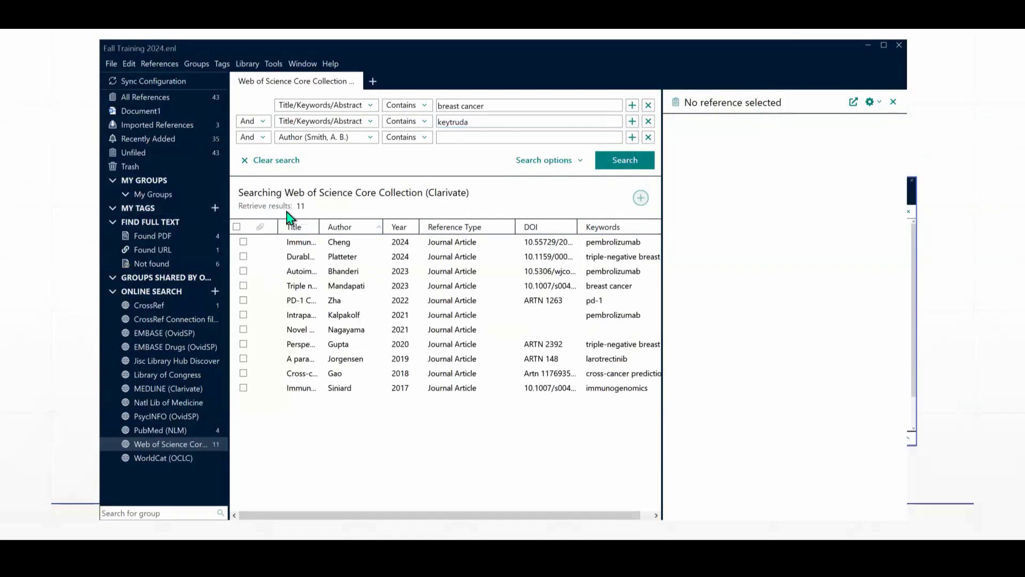
{"action": "left_click", "coordinate": [302, 242]}
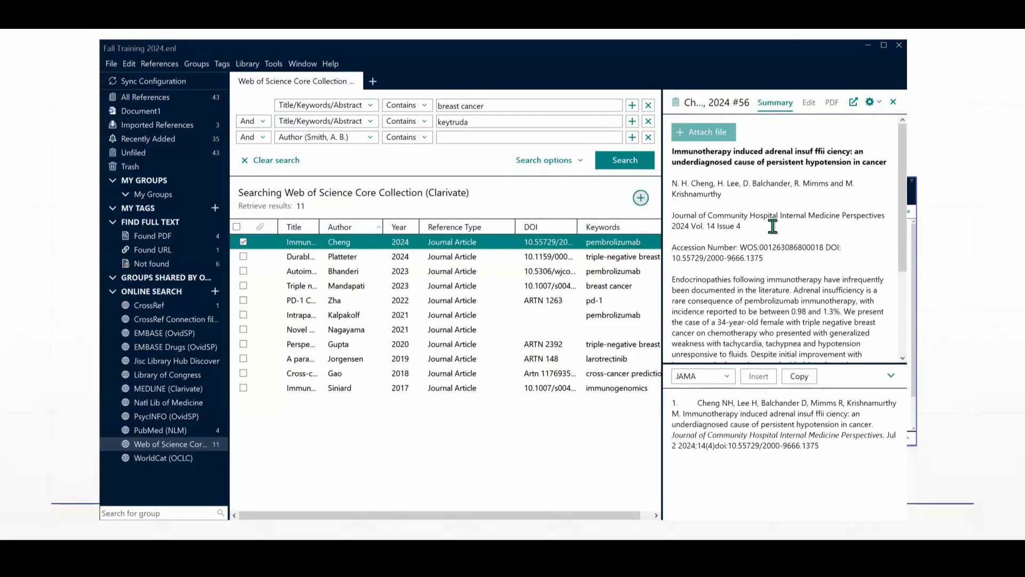
{"action": "left_click", "coordinate": [333, 258], "text": "ctrl"}
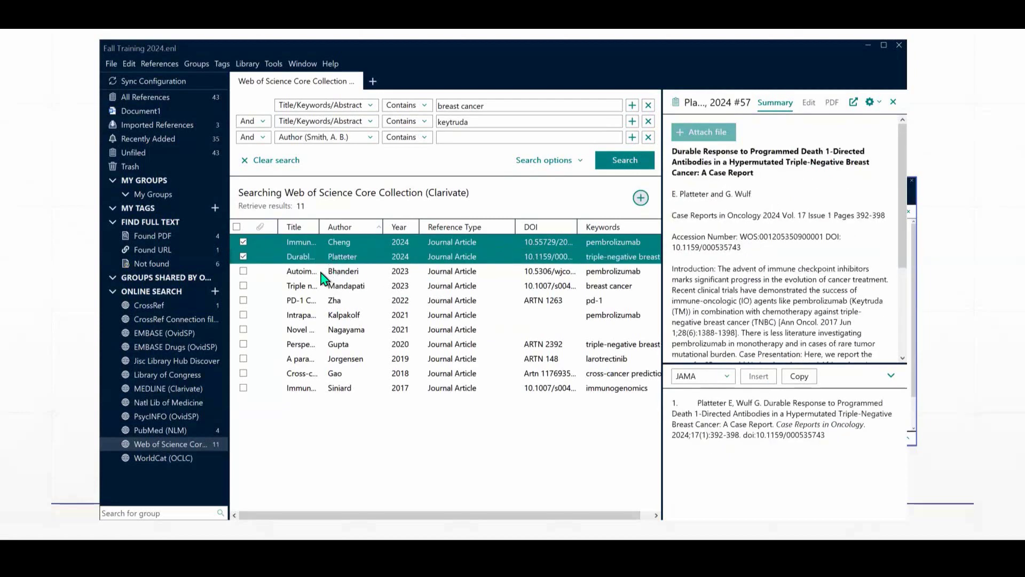
{"action": "left_click", "coordinate": [321, 271], "text": "ctrl"}
{"action": "left_click", "coordinate": [318, 287], "text": "ctrl"}
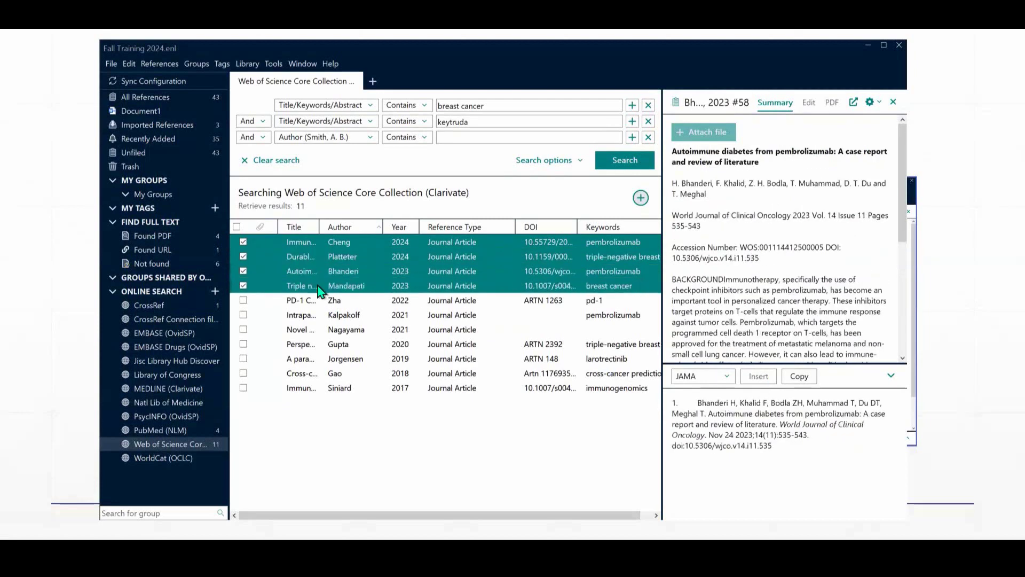
{"action": "left_click", "coordinate": [641, 198]}
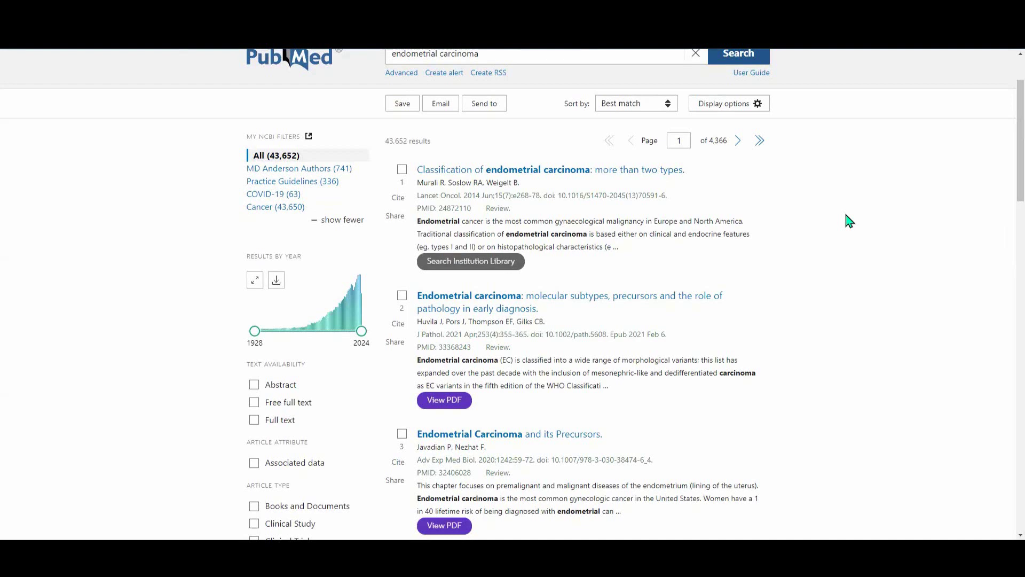
Open the full-text PDF of the Huvila 2021 Journal of Pathology review on molecular subtypes.
{"action": "scroll", "coordinate": [848, 221], "scroll_direction": "down", "scroll_amount": 2}
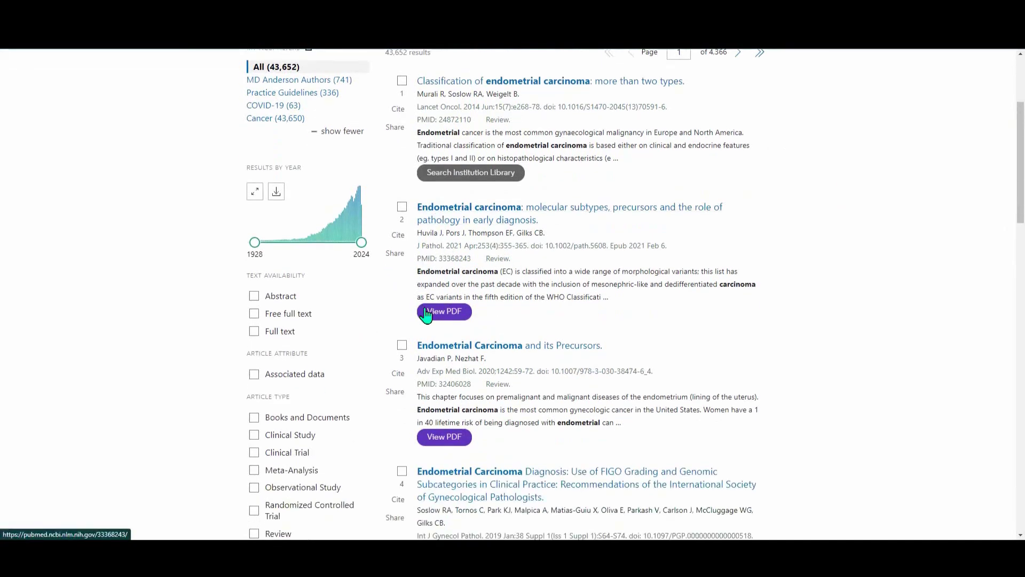
{"action": "mouse_move", "coordinate": [430, 319]}
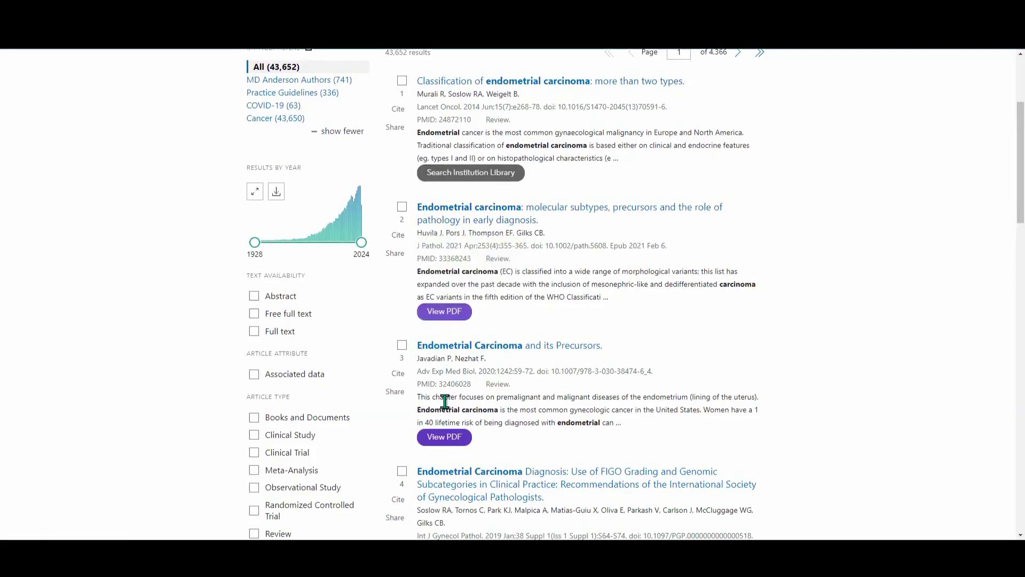
{"action": "left_click", "coordinate": [454, 315]}
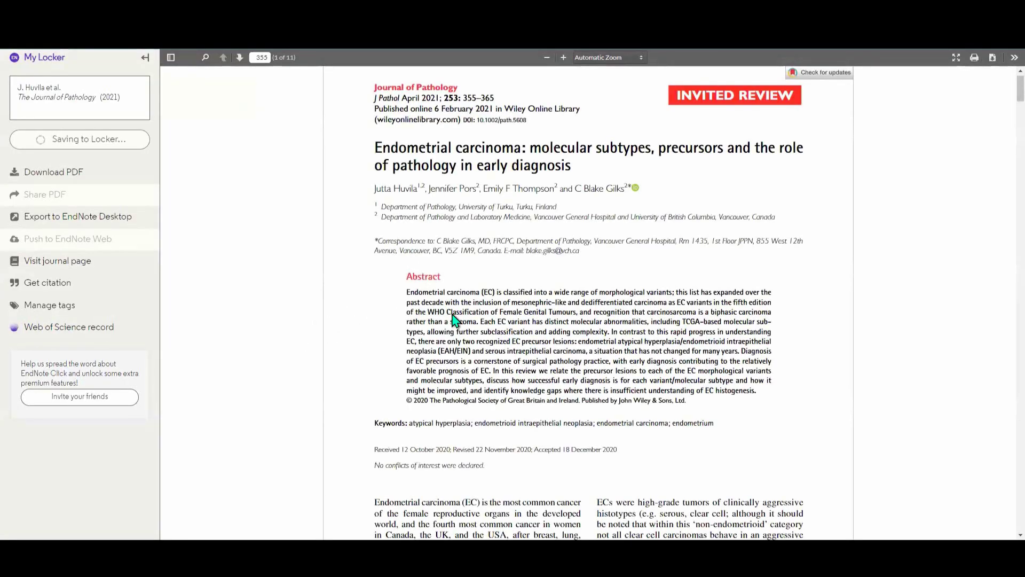
Export the Huvila 2021 review's reference as molecular-sub.ris and import it into EndNote 21.
{"action": "scroll", "coordinate": [473, 310], "scroll_direction": "down", "scroll_amount": 8}
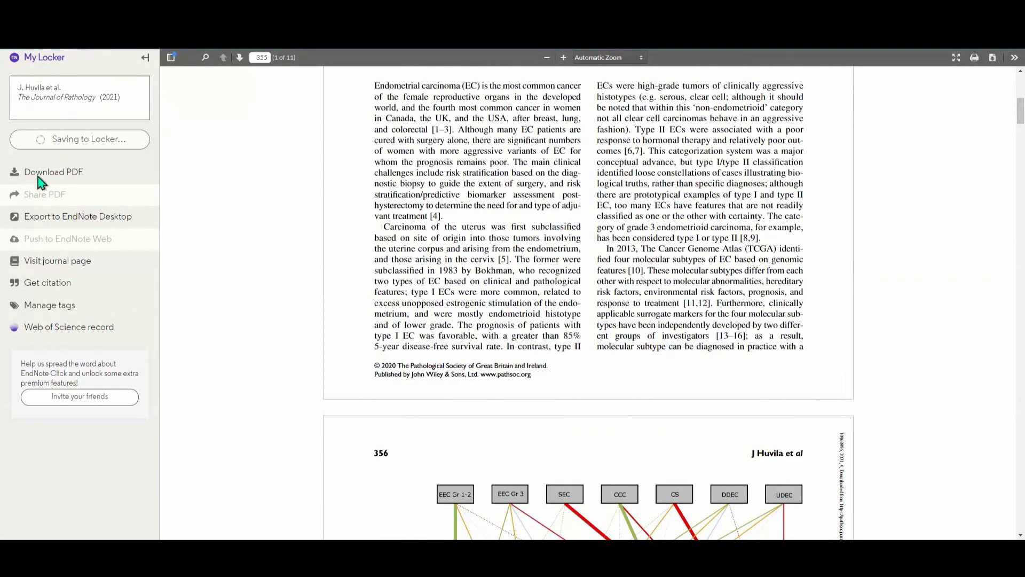
{"action": "scroll", "coordinate": [36, 256], "scroll_direction": "down", "scroll_amount": 8}
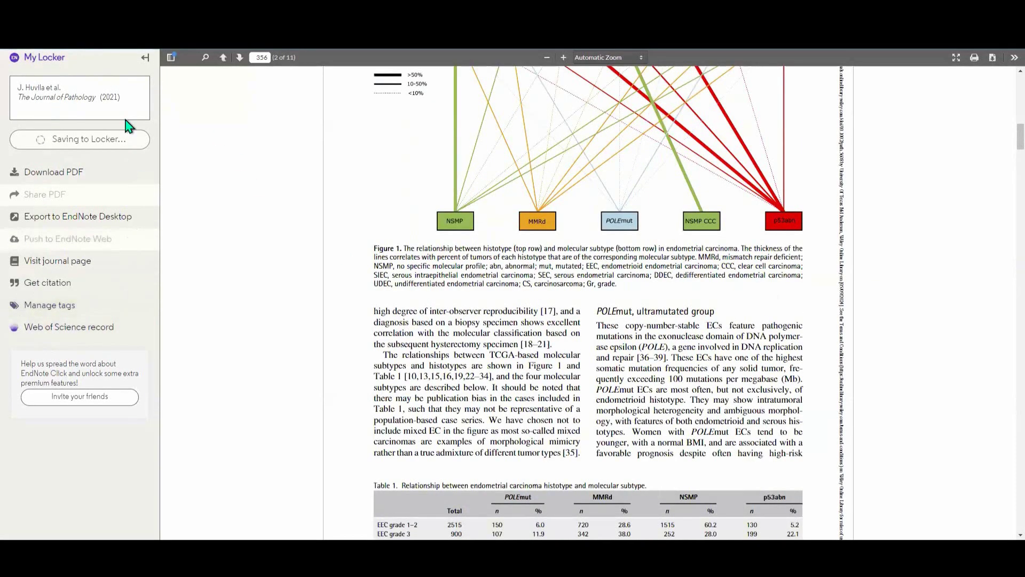
{"action": "left_click", "coordinate": [71, 227]}
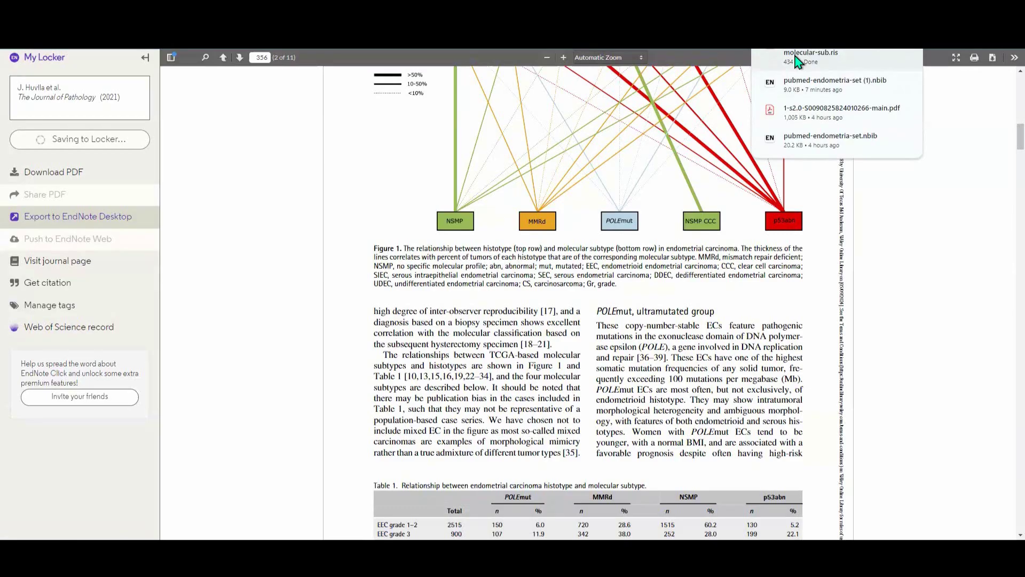
{"action": "left_click", "coordinate": [798, 59]}
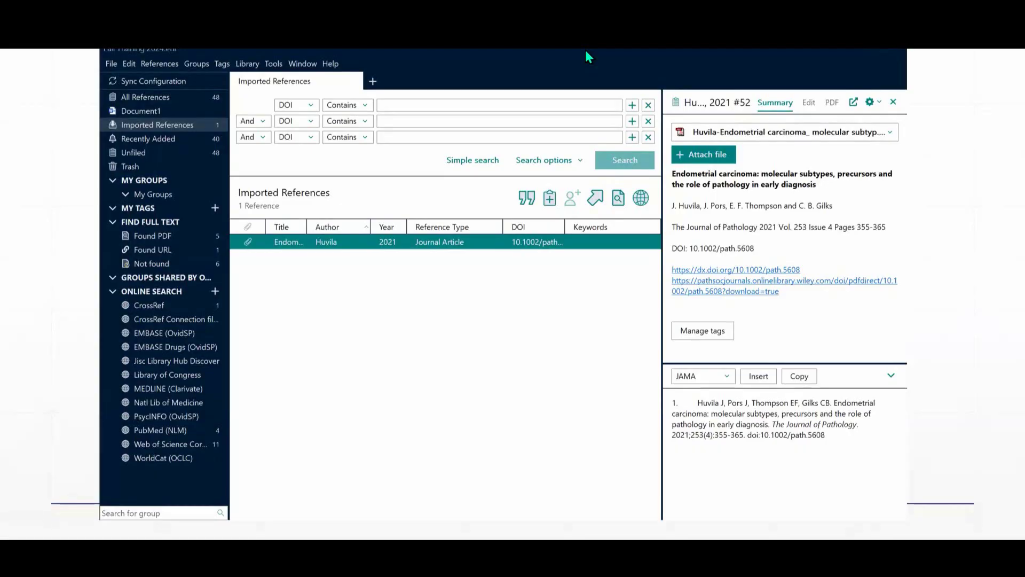
{"action": "left_click", "coordinate": [129, 64]}
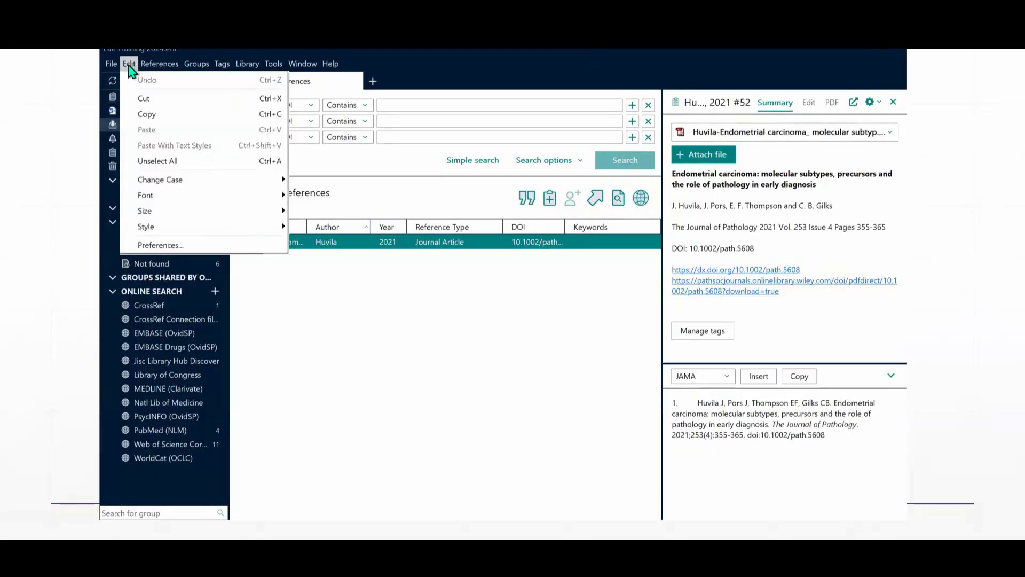
{"action": "left_click", "coordinate": [198, 243]}
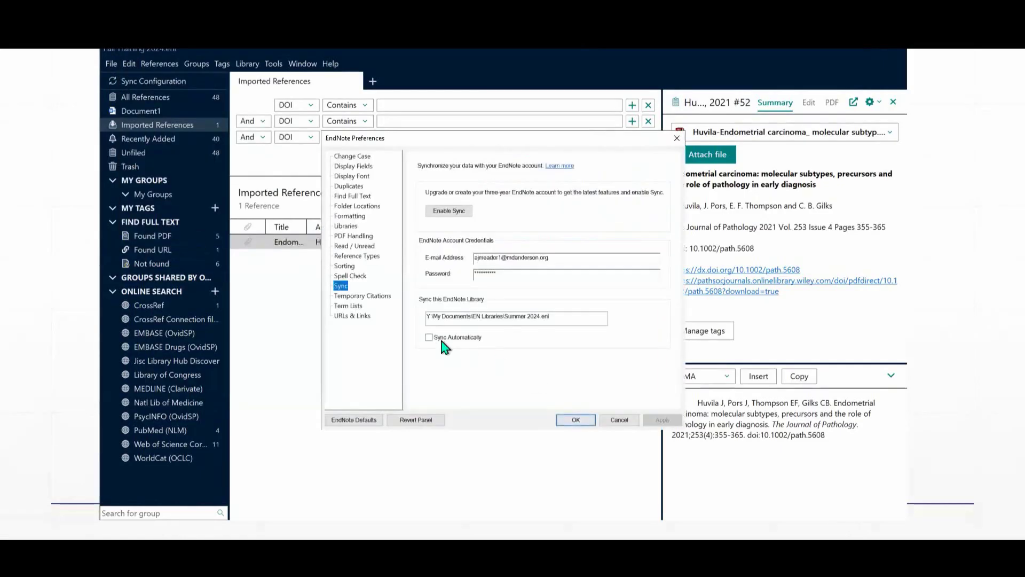
{"action": "left_click", "coordinate": [346, 196]}
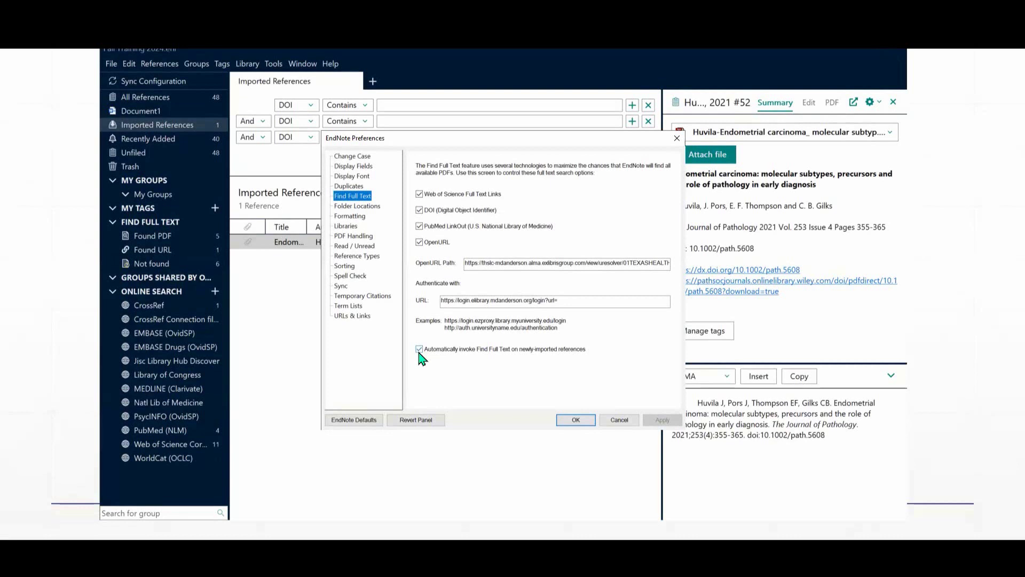
{"action": "left_click", "coordinate": [563, 420]}
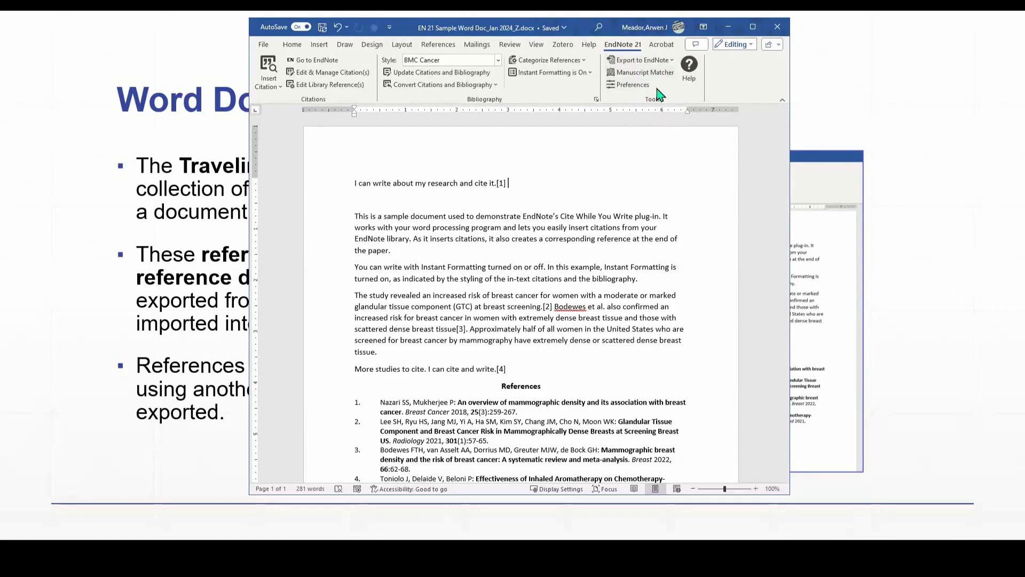
Export the Word document's Traveling Library into the existing Fall Training 2024 library and acknowledge completion.
{"action": "left_click", "coordinate": [674, 63]}
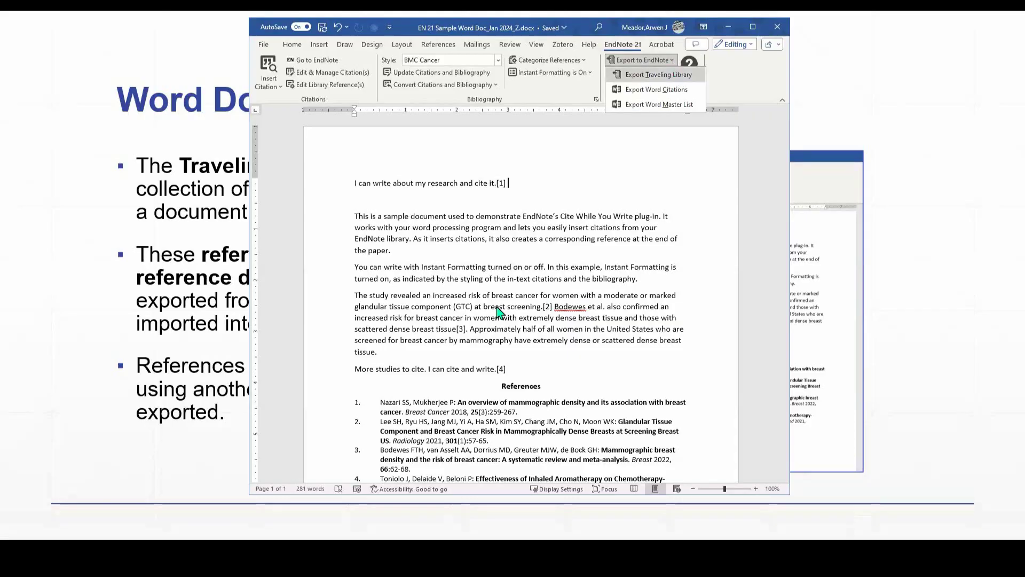
{"action": "key", "text": "Return"}
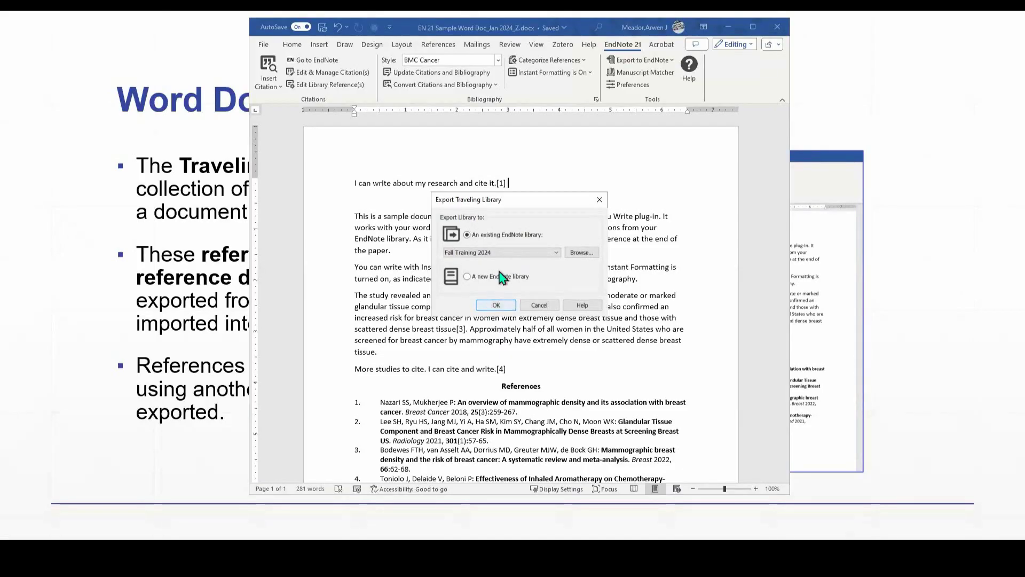
{"action": "left_click", "coordinate": [494, 305]}
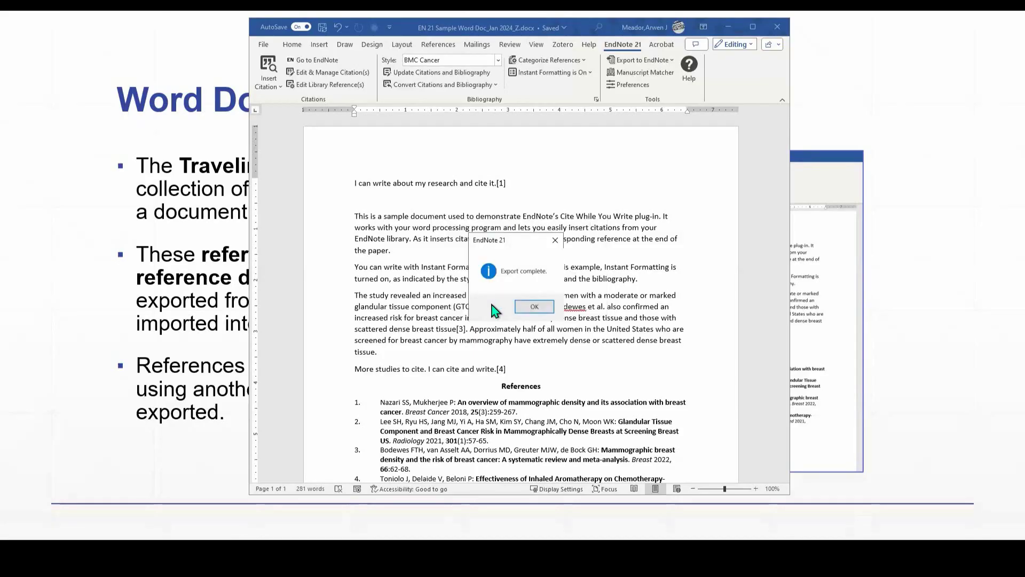
{"action": "left_click", "coordinate": [551, 308]}
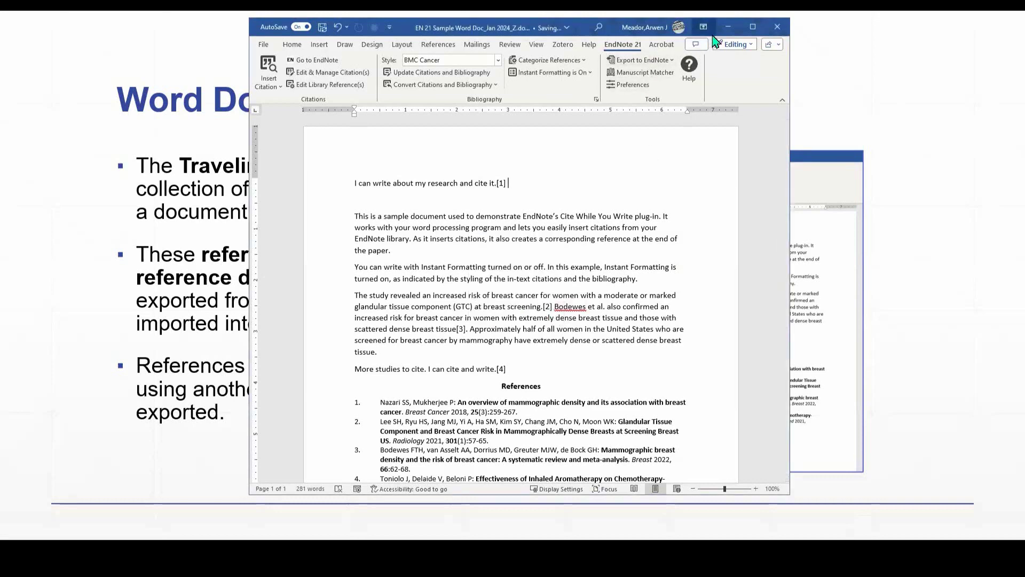